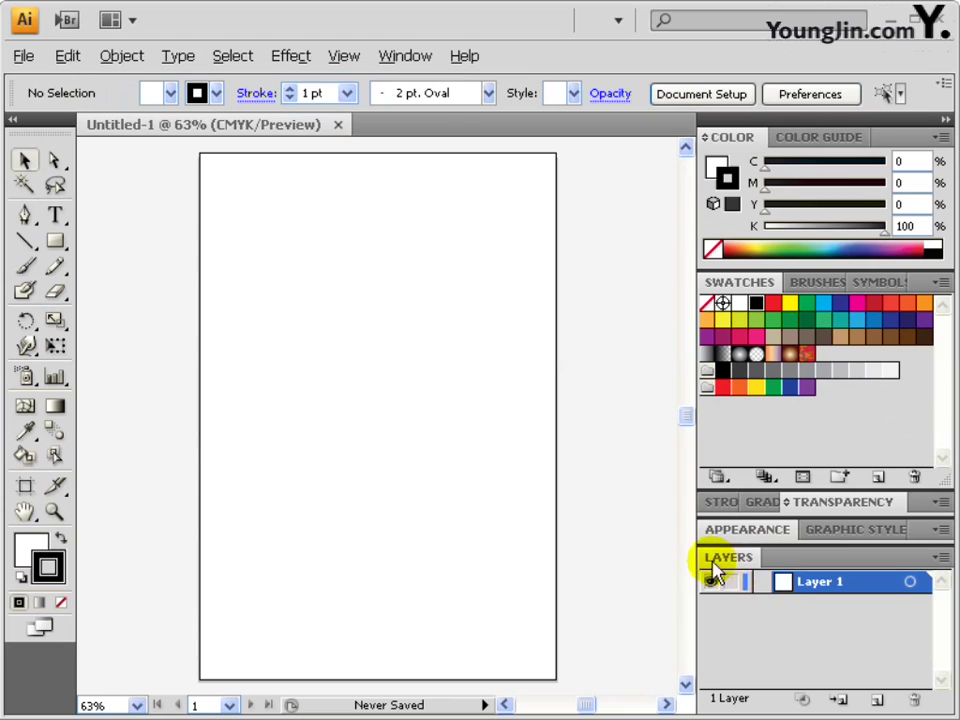
Rename Layer 1 as 그리드 and collapse the docked panels to icons
double_click(822, 592)
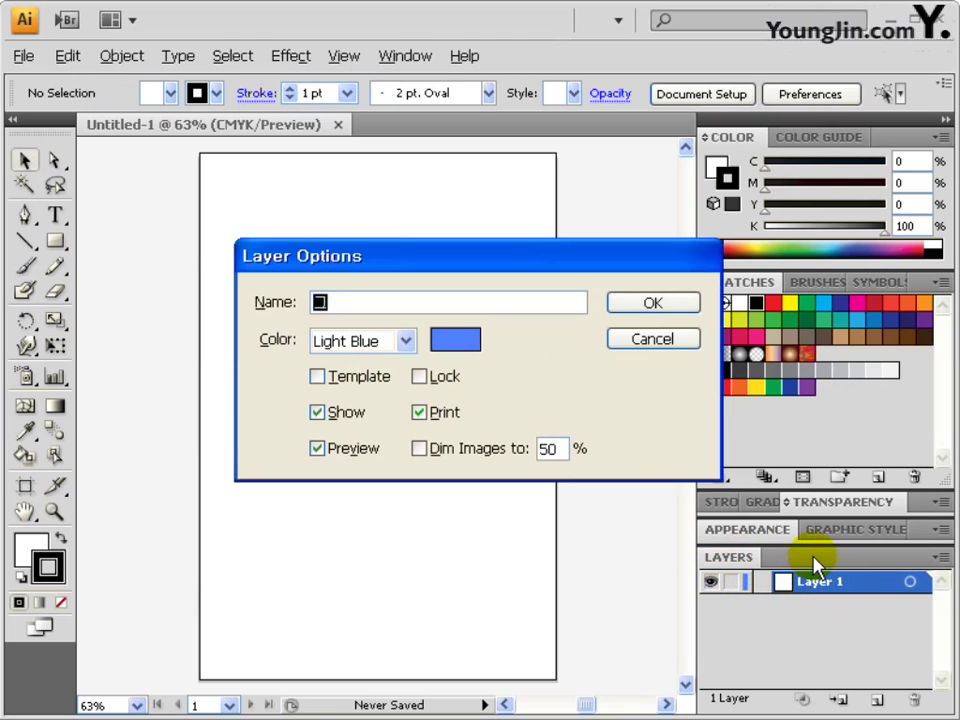
click(656, 310)
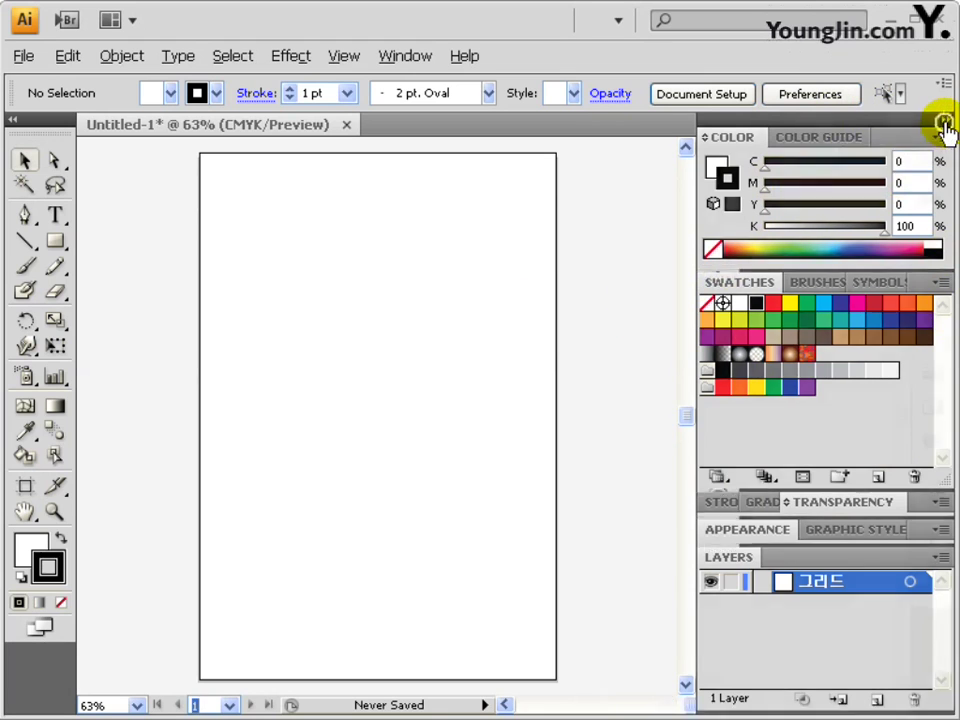
click(943, 122)
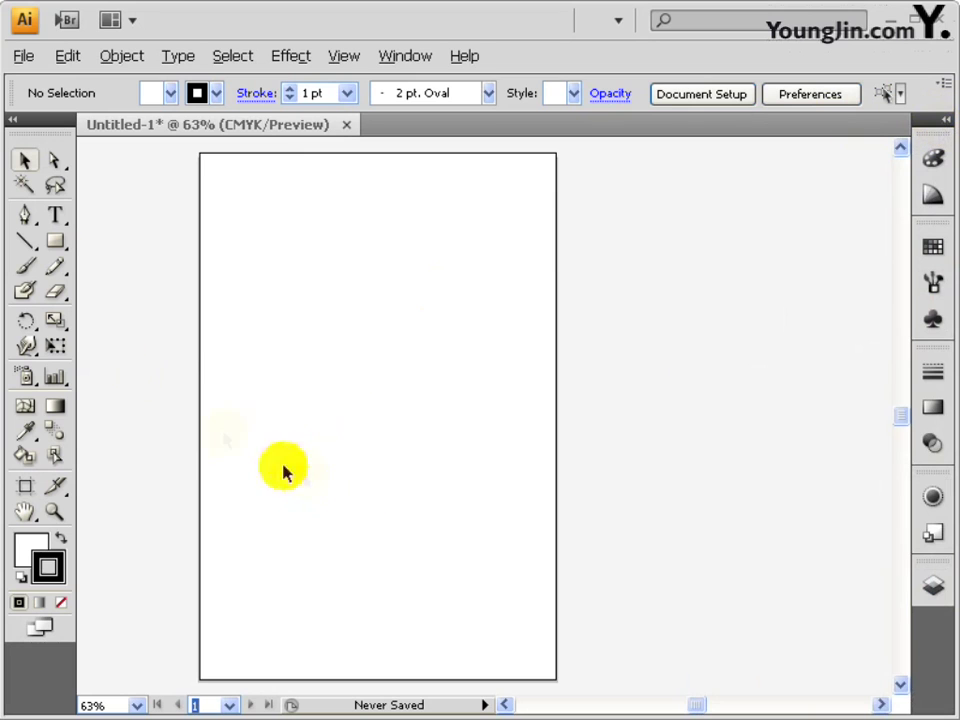
Create a 160 mm by 240 mm rectangular grid with 3 horizontal and 3 vertical dividers
click(24, 250)
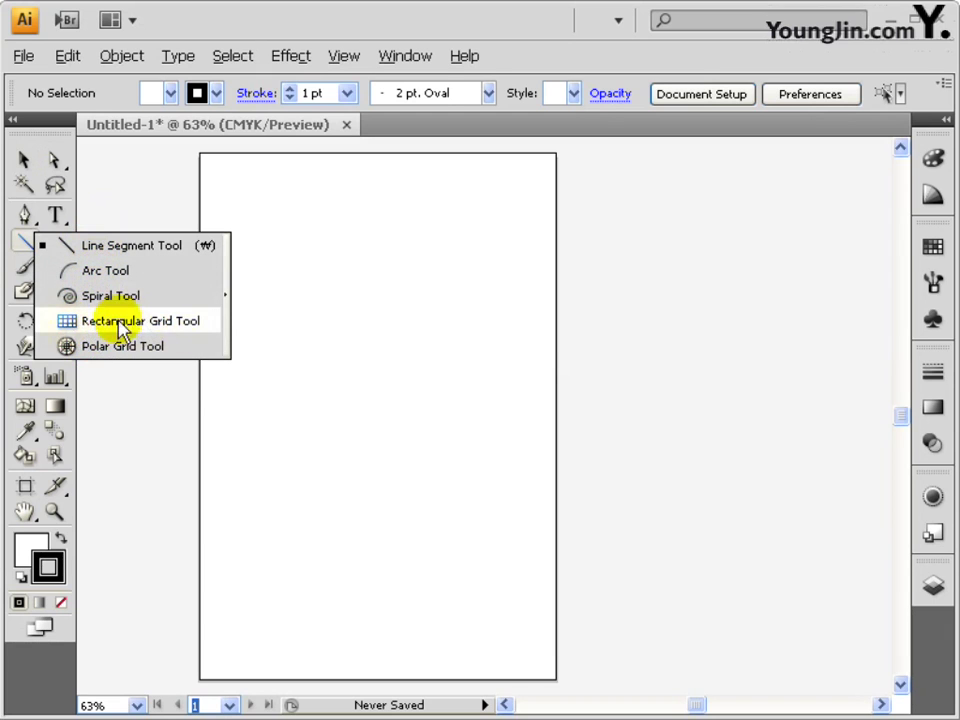
click(200, 328)
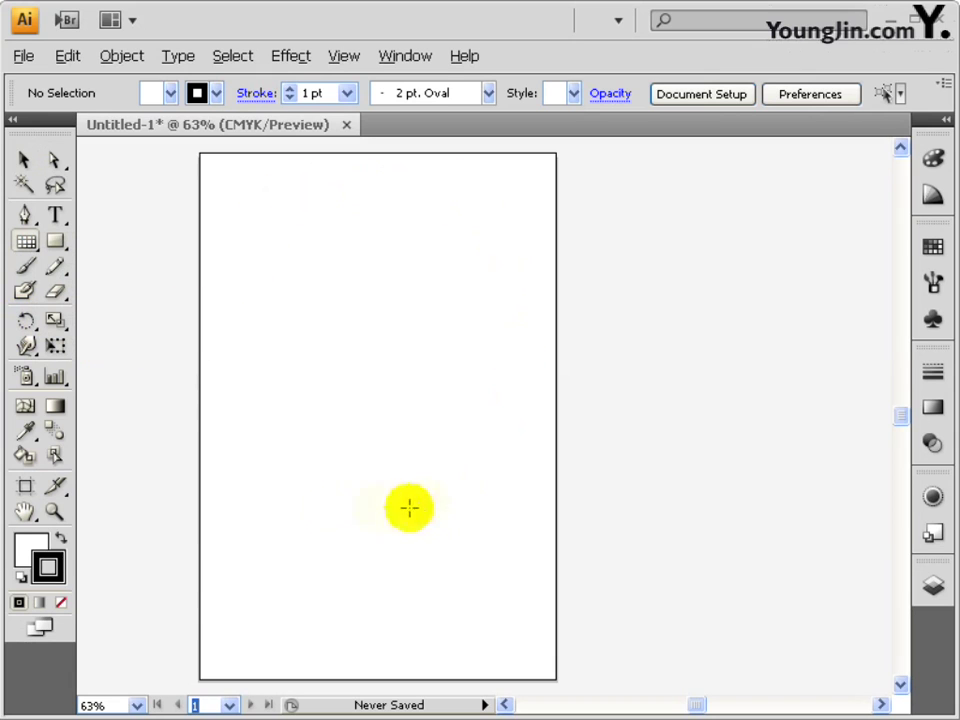
click(415, 270)
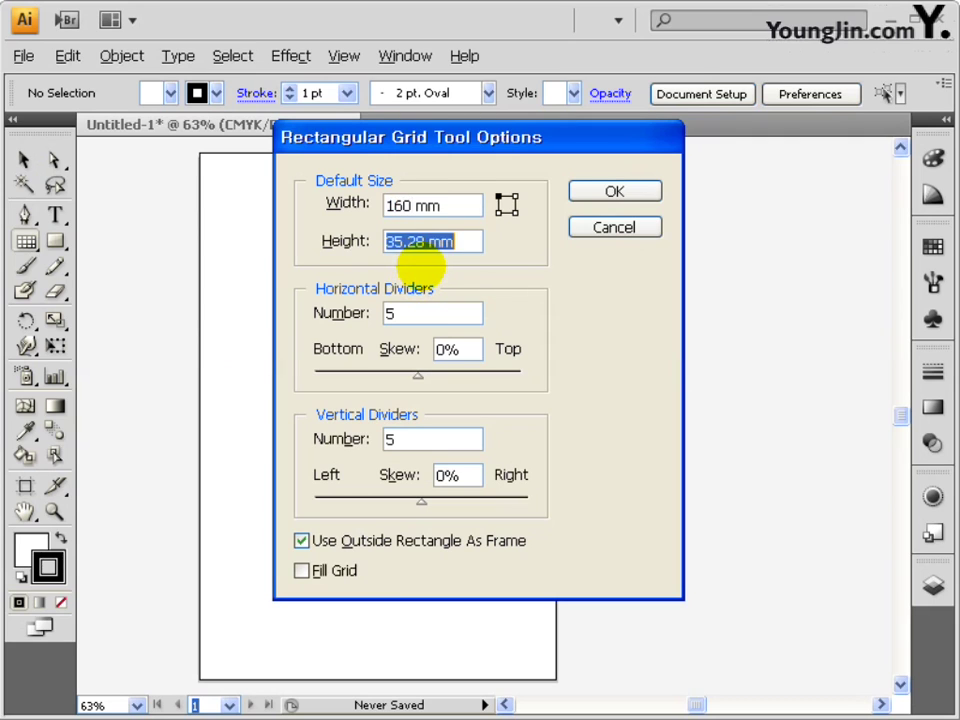
double_click(407, 314)
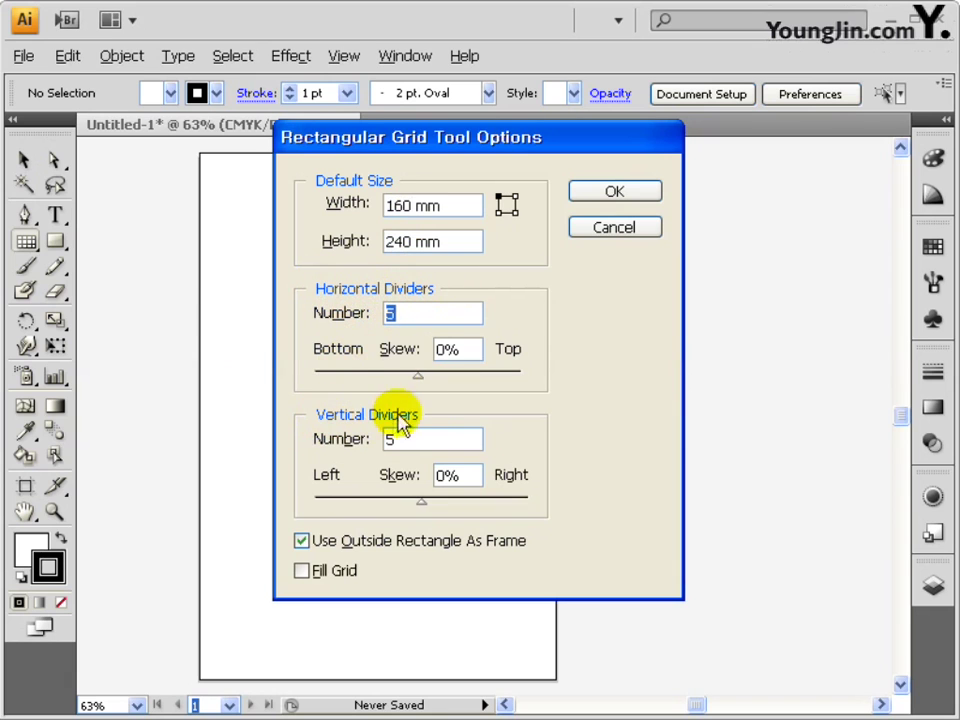
text(3)
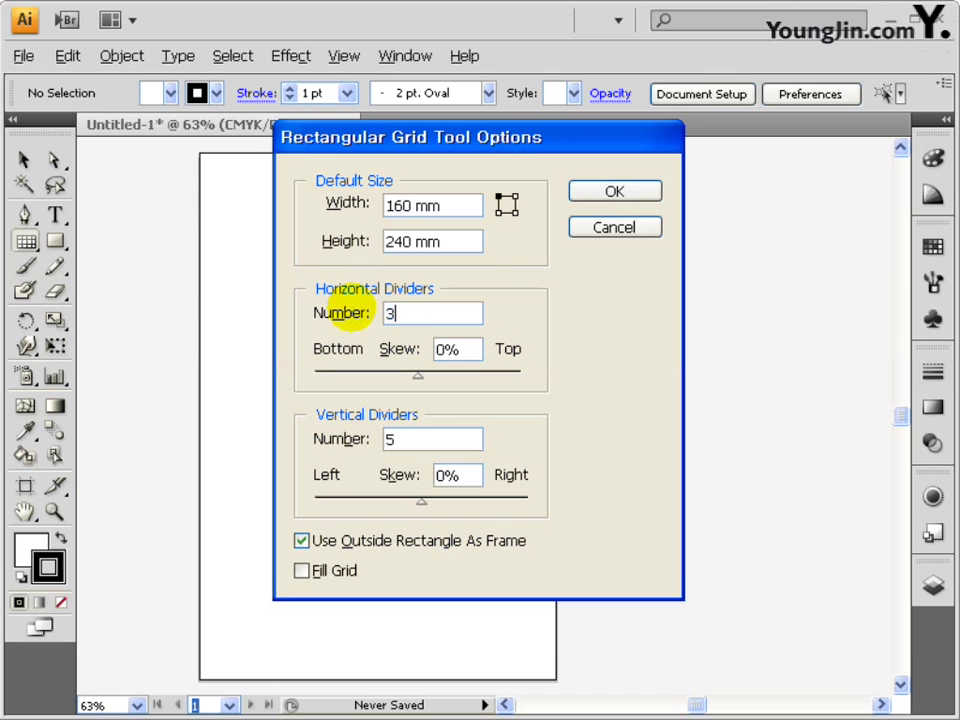
double_click(392, 437)
text(3)
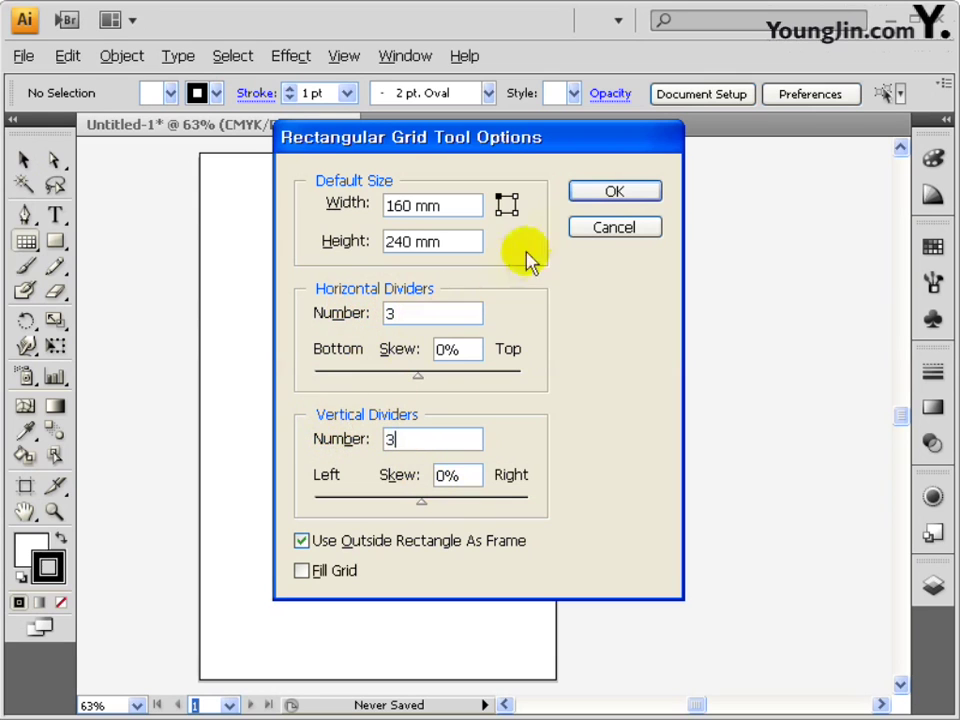
click(632, 195)
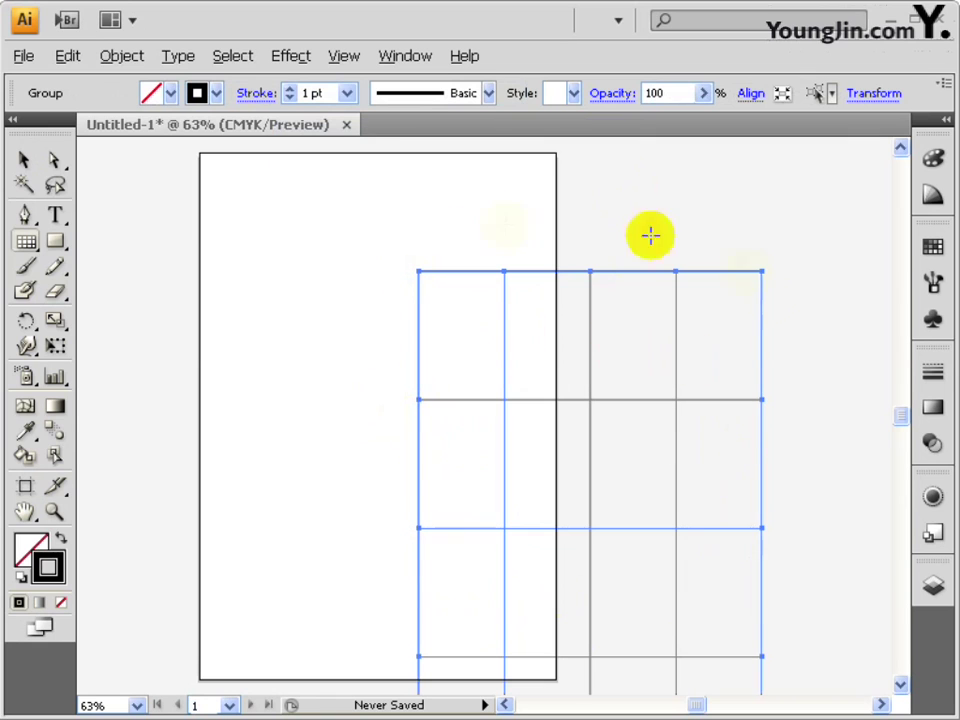
Center the grid horizontally and vertically on the artboard using Align to Artboard
click(416, 62)
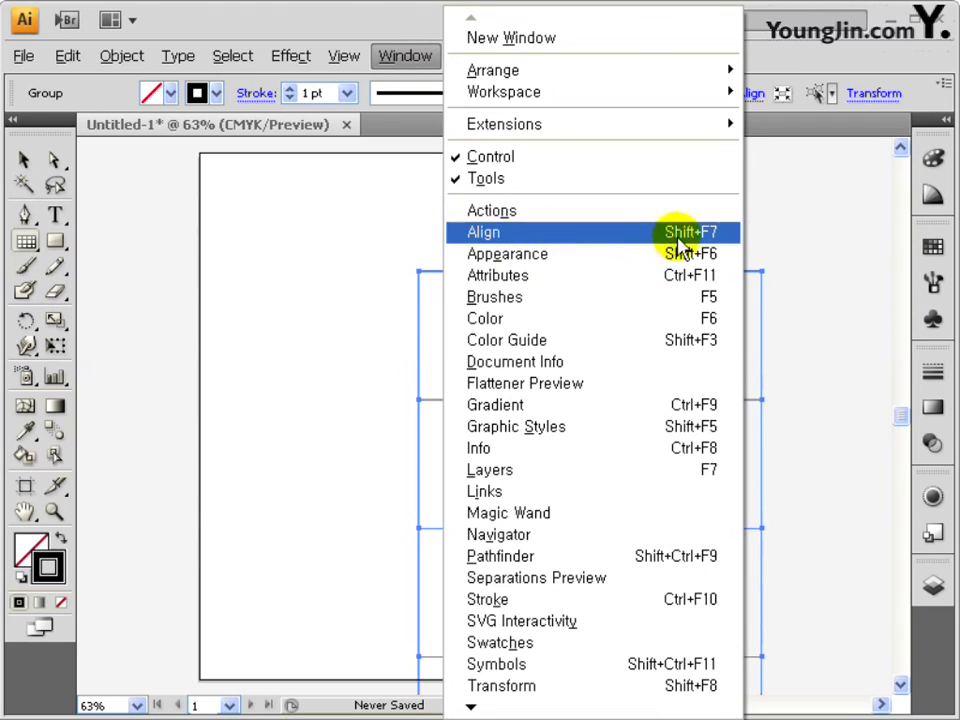
click(645, 234)
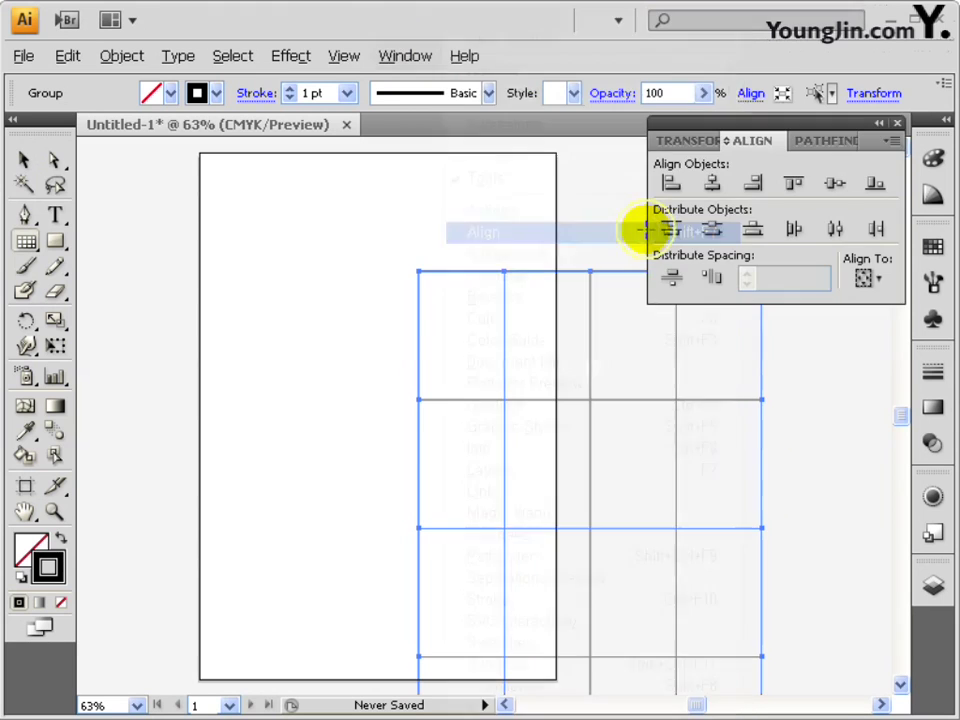
click(866, 282)
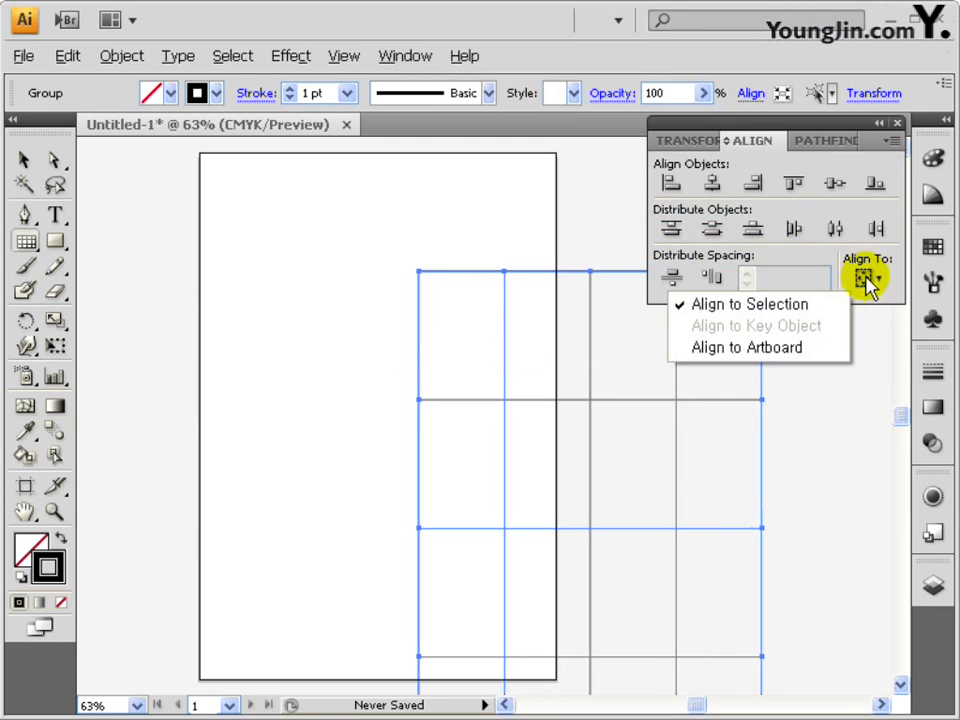
click(740, 350)
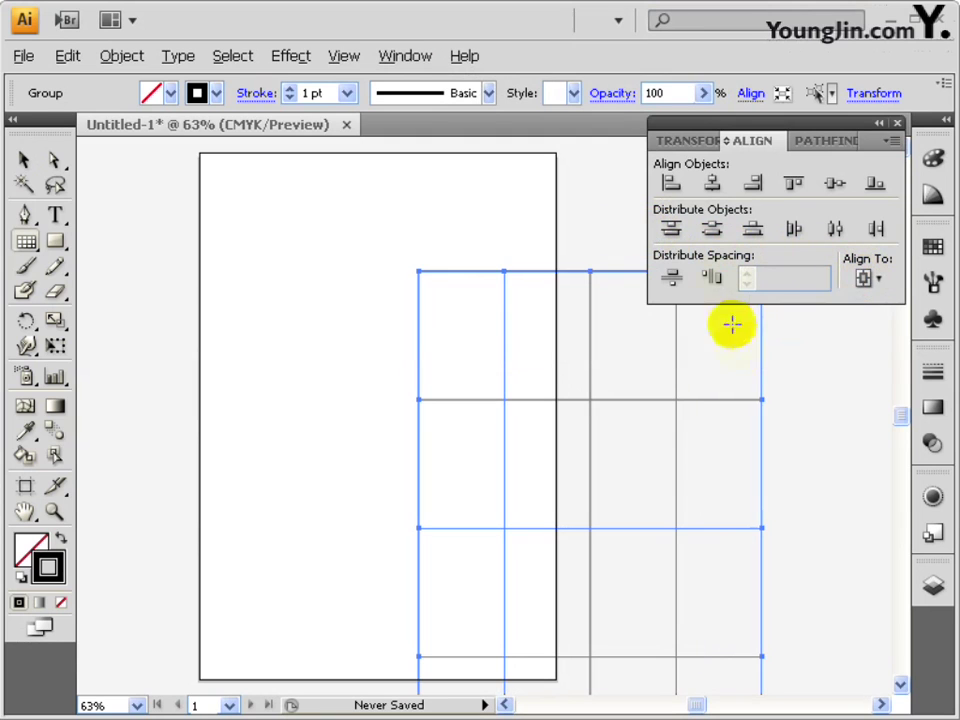
click(712, 186)
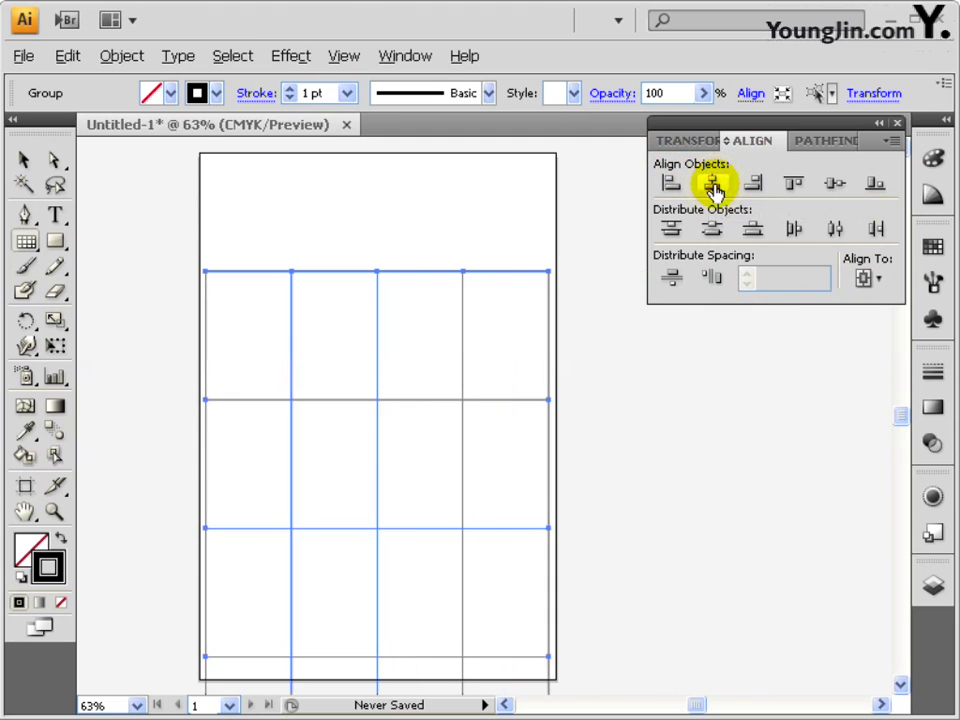
click(835, 186)
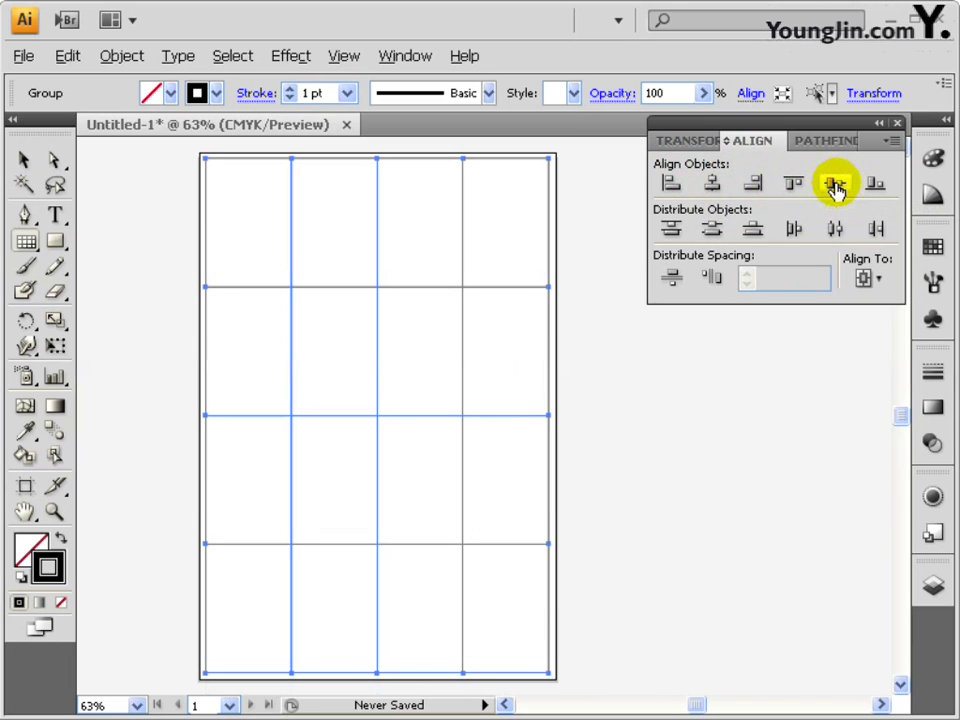
click(897, 122)
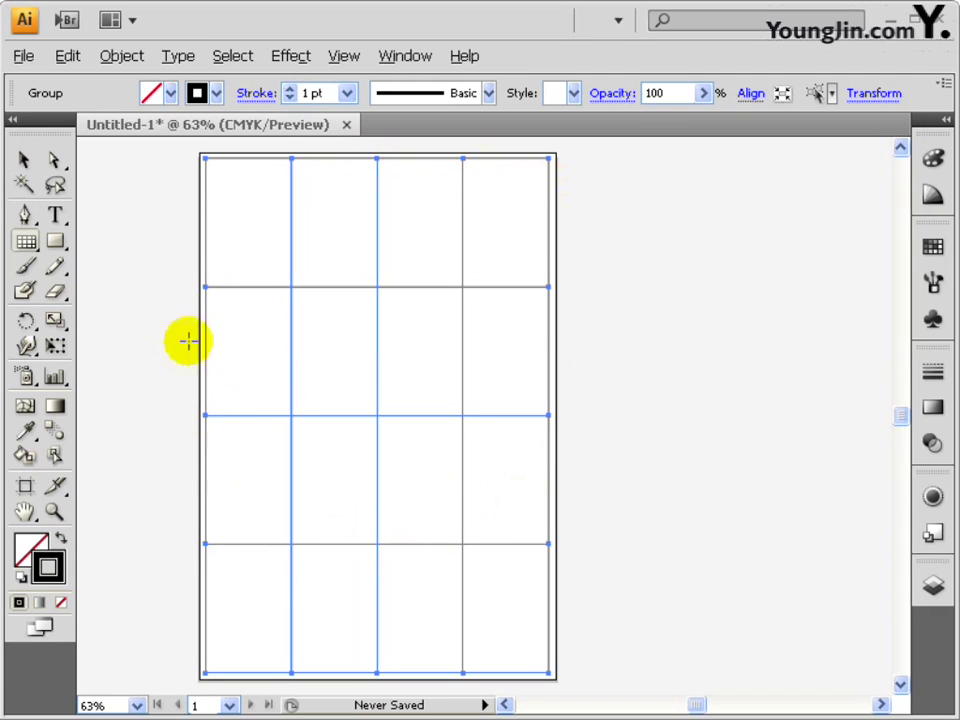
Lock the selected grid and turn on Smart Guides
click(122, 56)
mouse_move(130, 180)
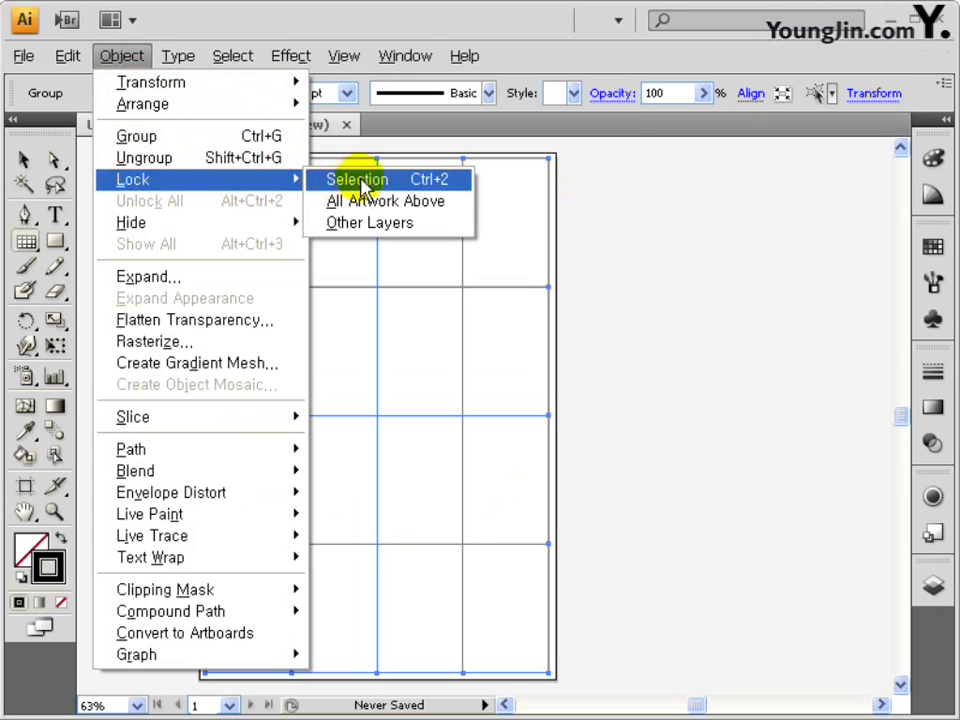
click(453, 188)
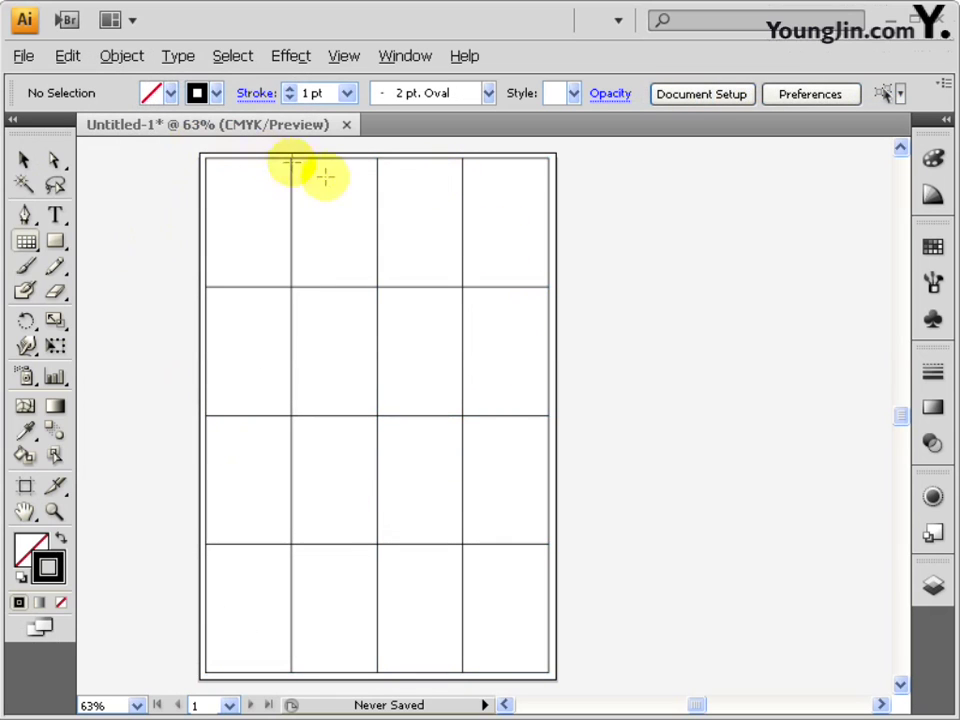
click(343, 57)
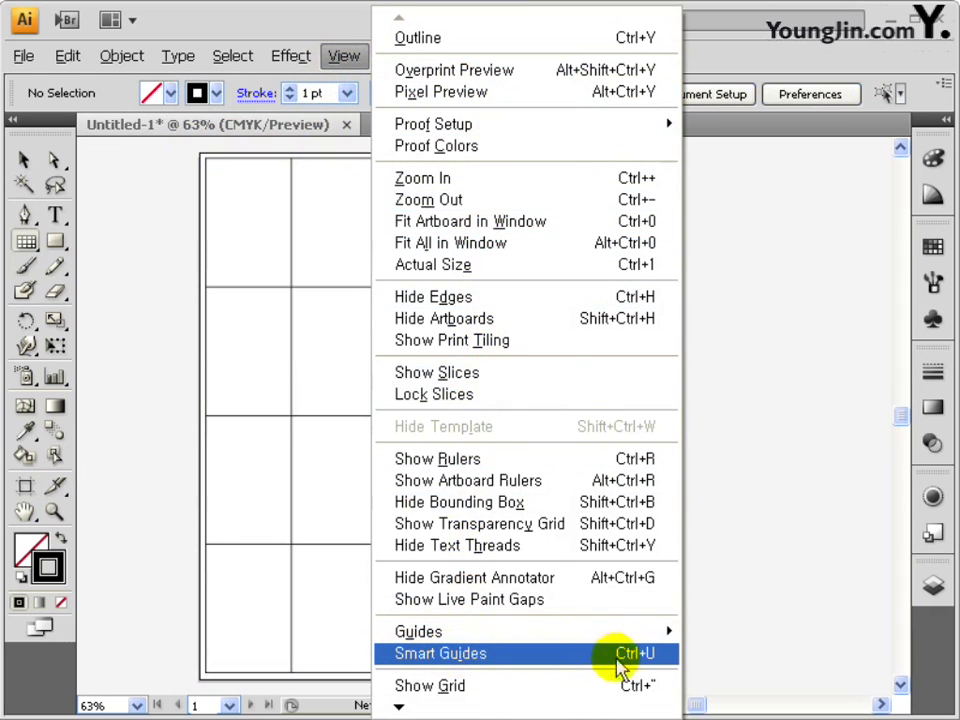
click(540, 655)
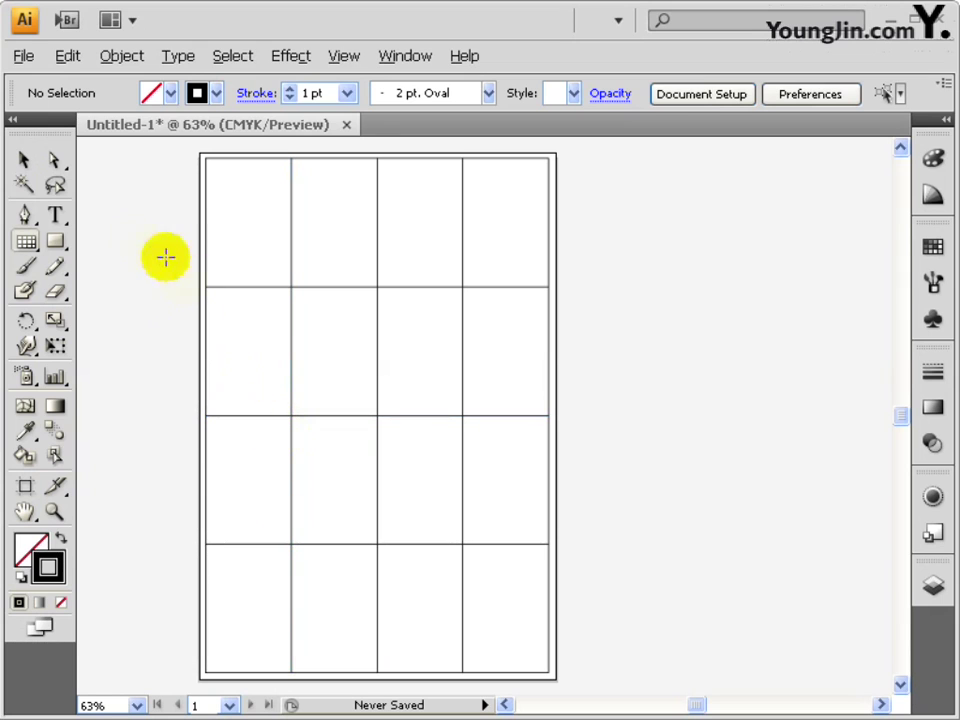
Draw seven parallel diagonal line segments through the grid intersections, sloping down to the right from the grid's left and top edge points
drag(33, 252, 62, 247)
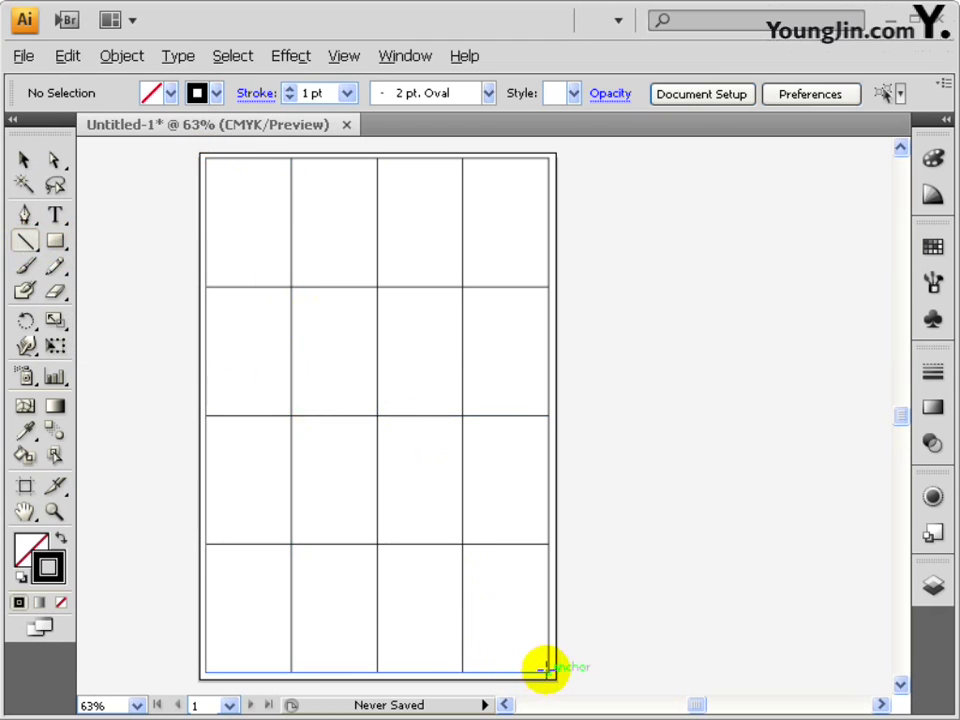
drag(206, 159, 549, 671)
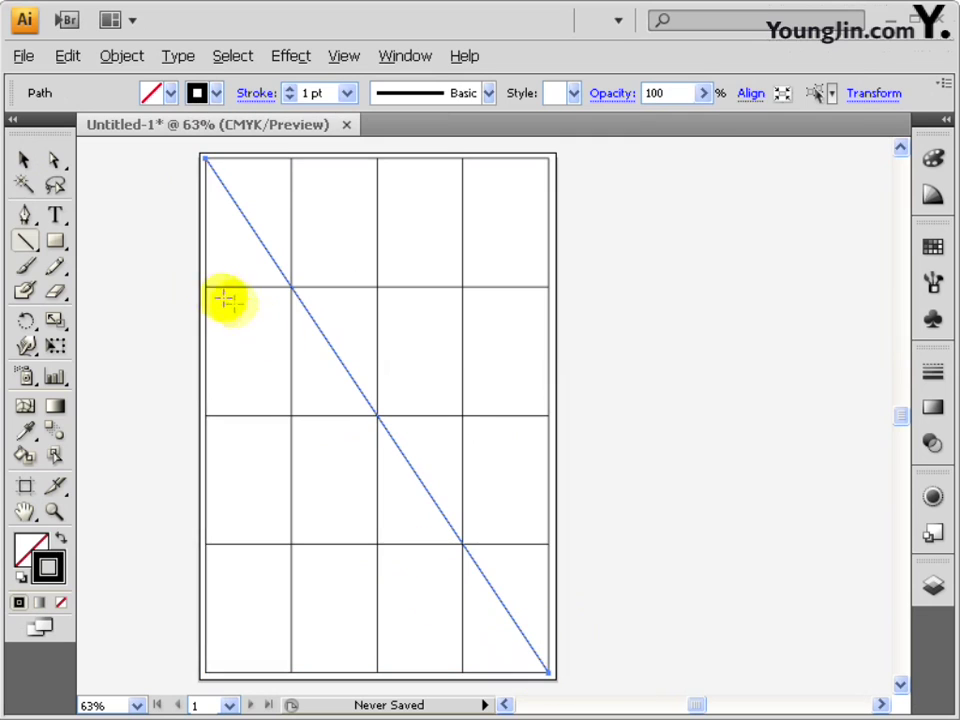
mouse_move(206, 288)
mouse_down()
mouse_move(446, 671)
mouse_move(463, 671)
mouse_up()
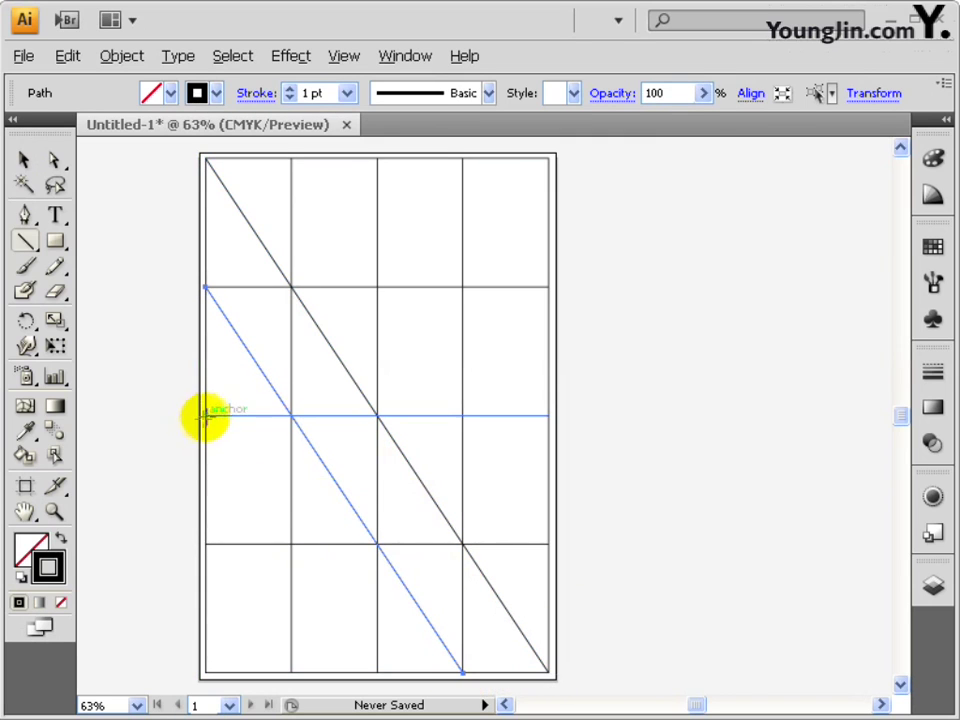
mouse_move(206, 415)
mouse_down()
mouse_move(354, 654)
mouse_move(377, 671)
mouse_up()
drag(206, 543, 291, 672)
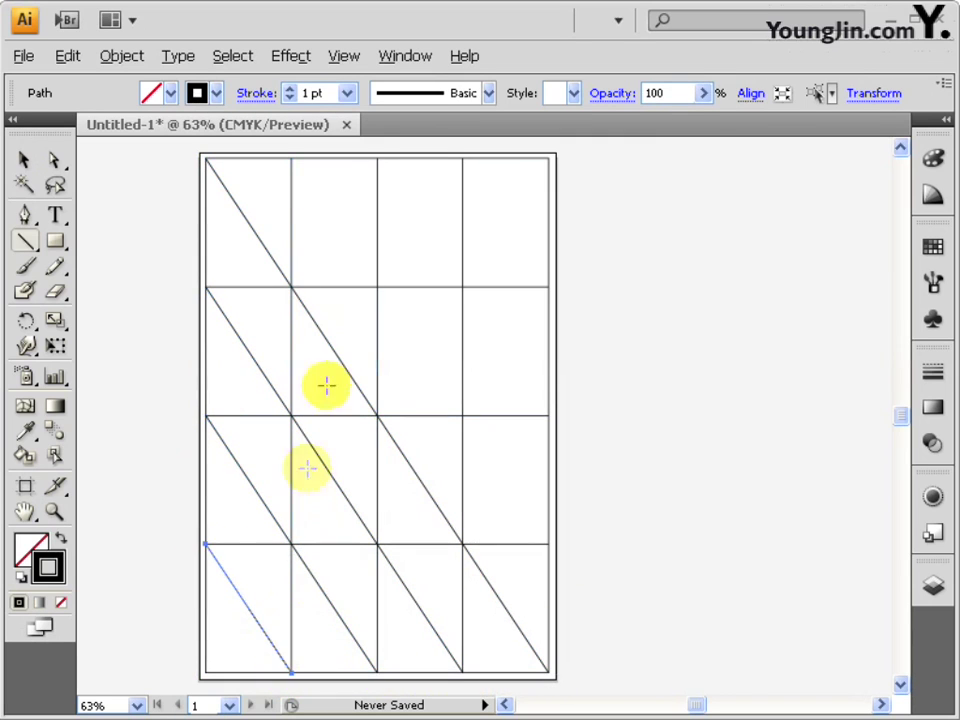
drag(291, 158, 549, 543)
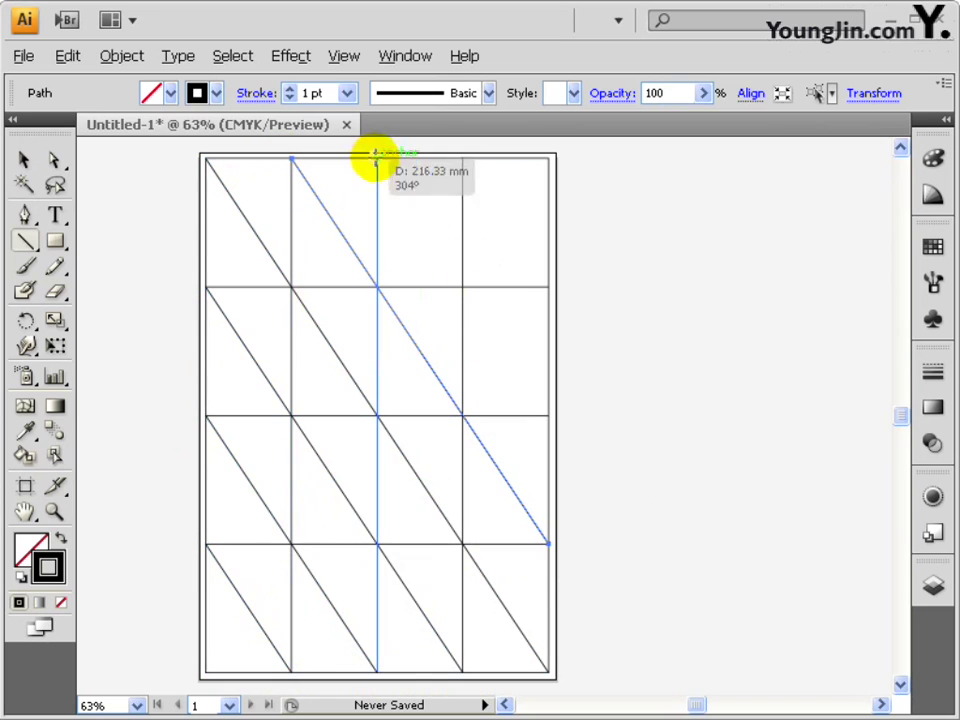
drag(377, 158, 549, 415)
drag(463, 158, 549, 287)
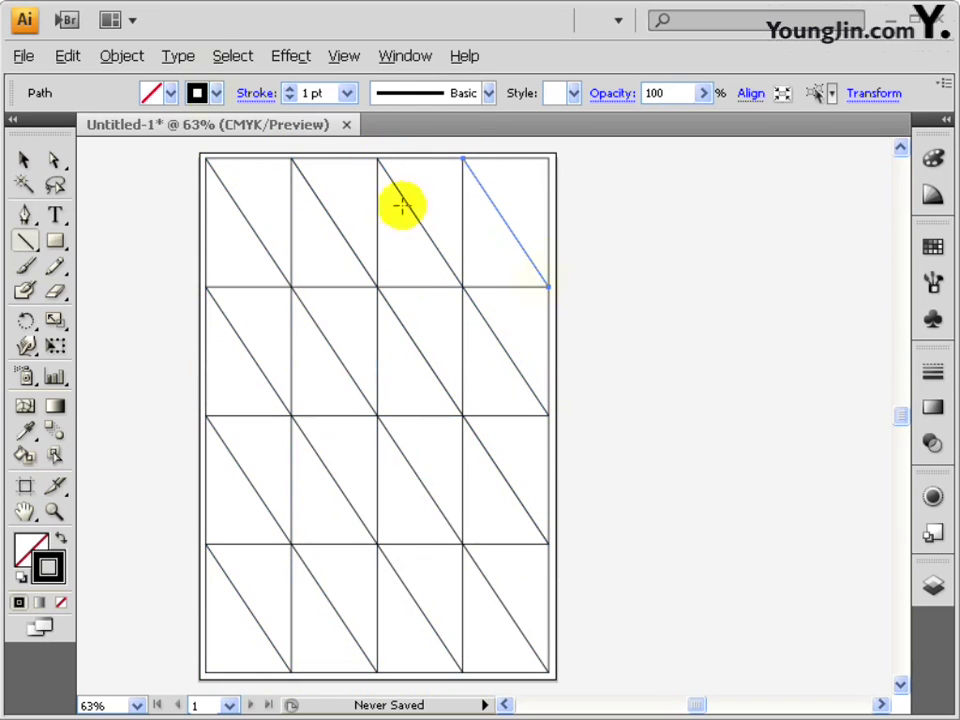
Select all the diagonal lines and make a reflected copy of them across the vertical axis
click(232, 56)
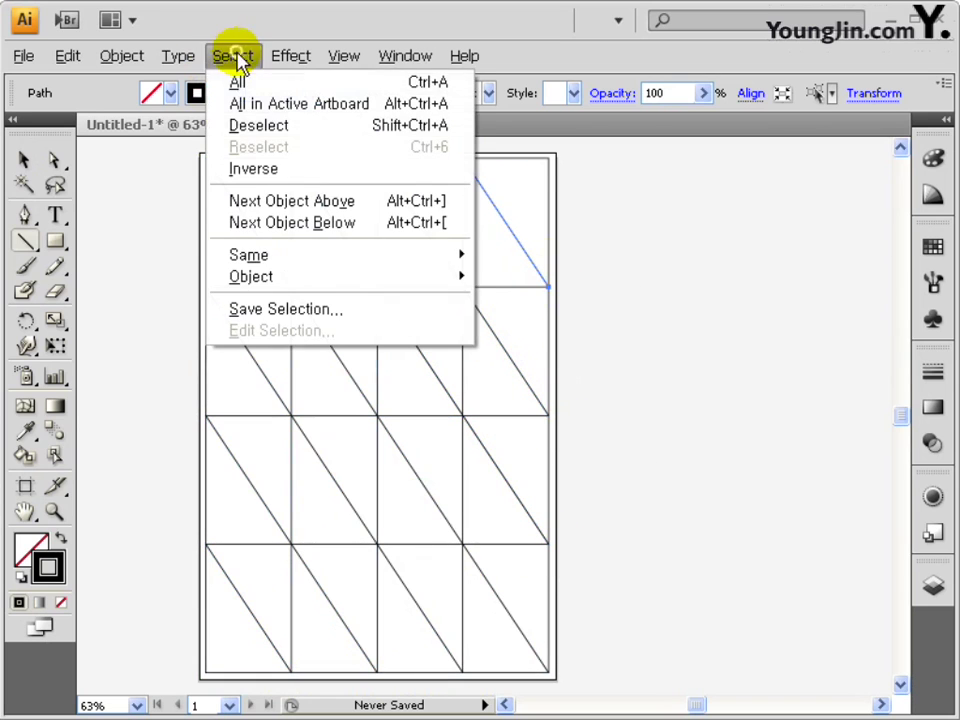
click(423, 84)
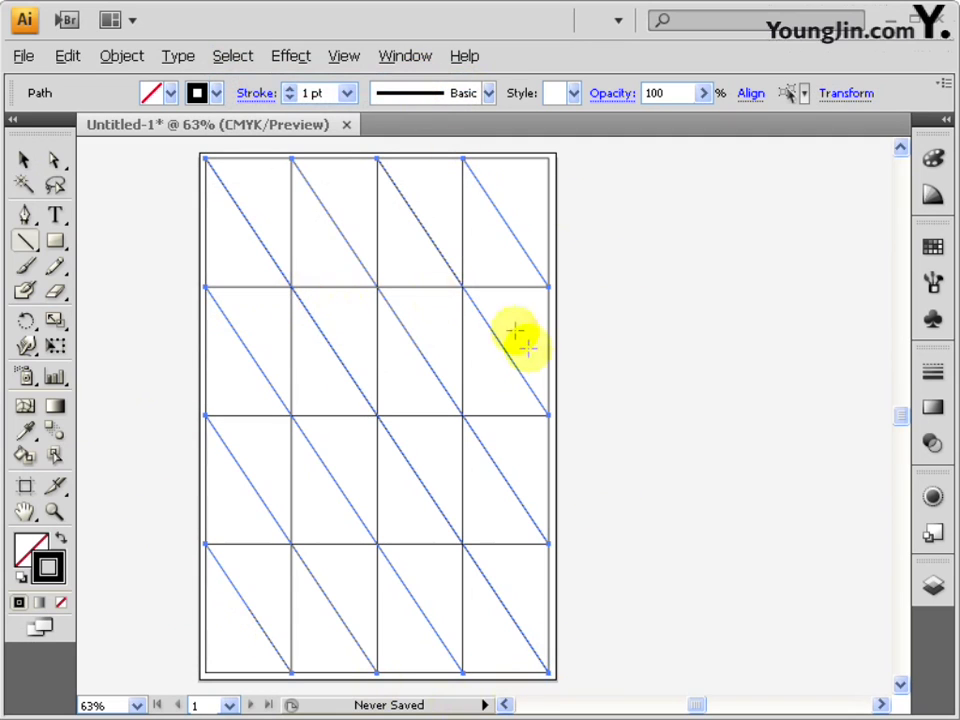
click(24, 330)
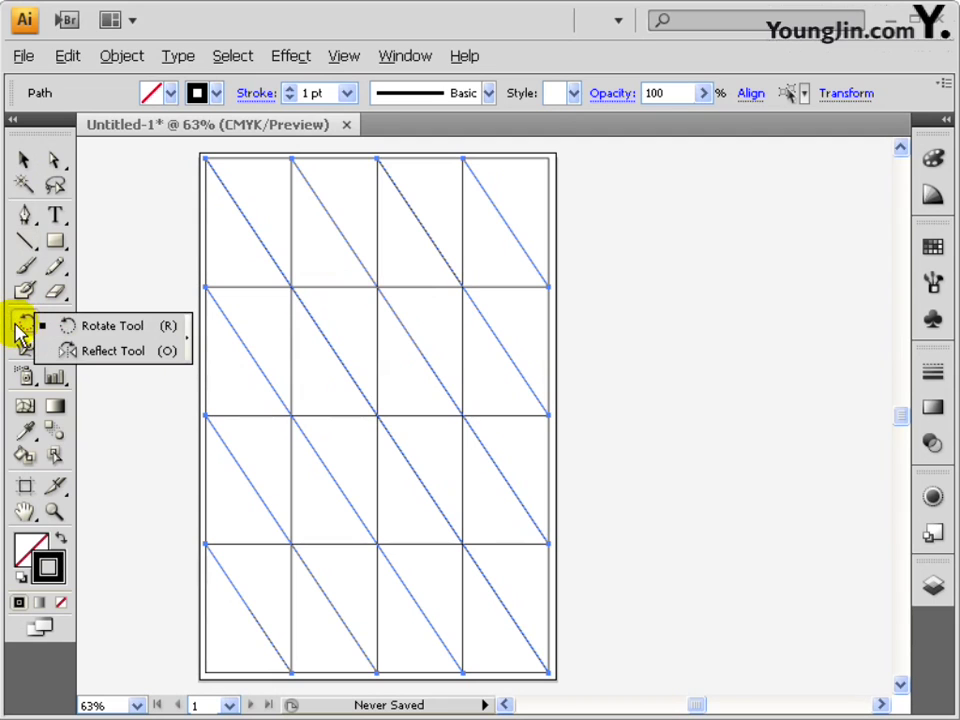
click(97, 353)
double_click(22, 321)
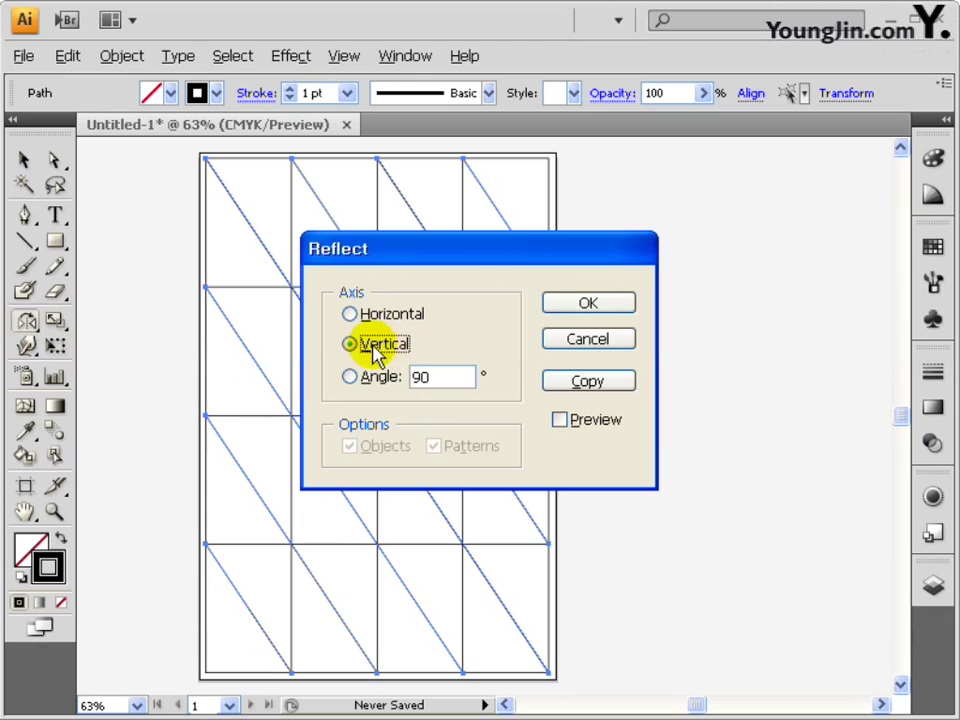
click(588, 381)
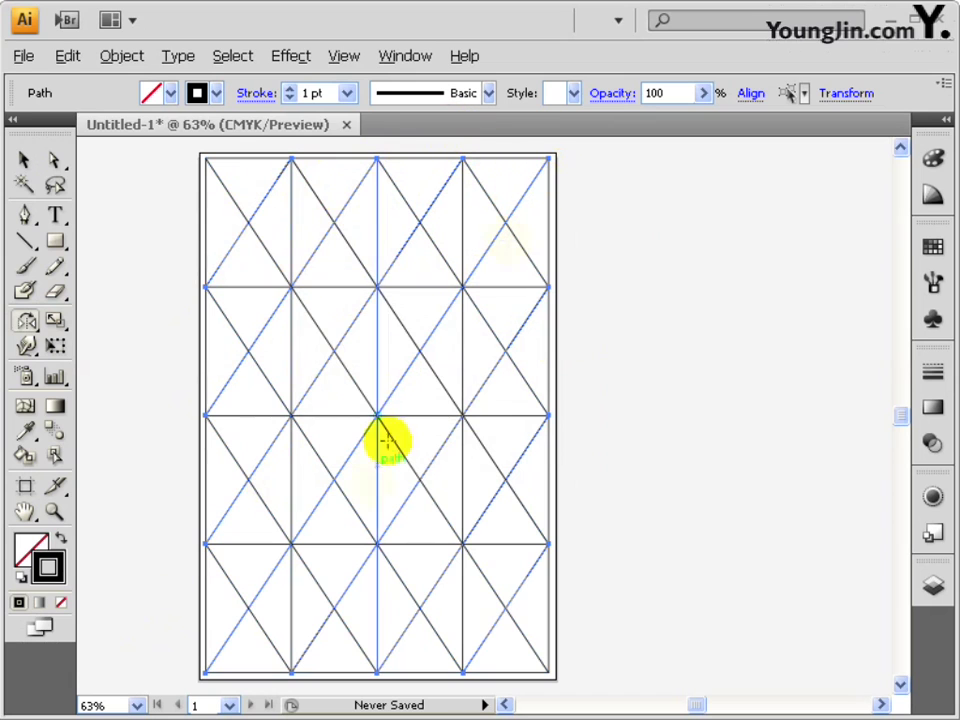
Unlock the grid and select it together with all the diagonal lines
click(119, 57)
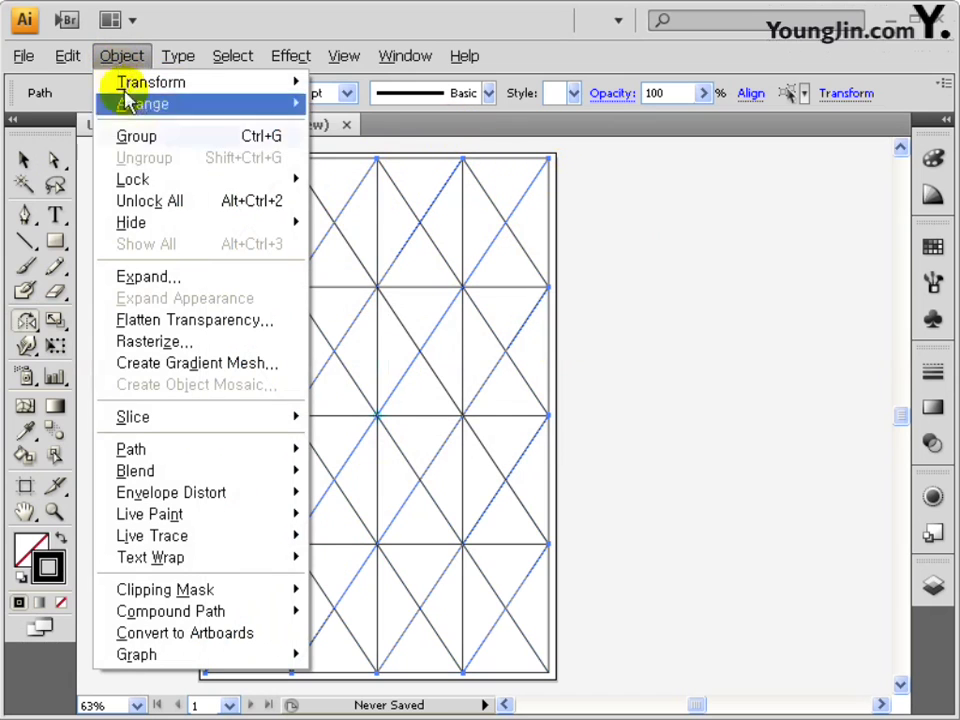
click(275, 203)
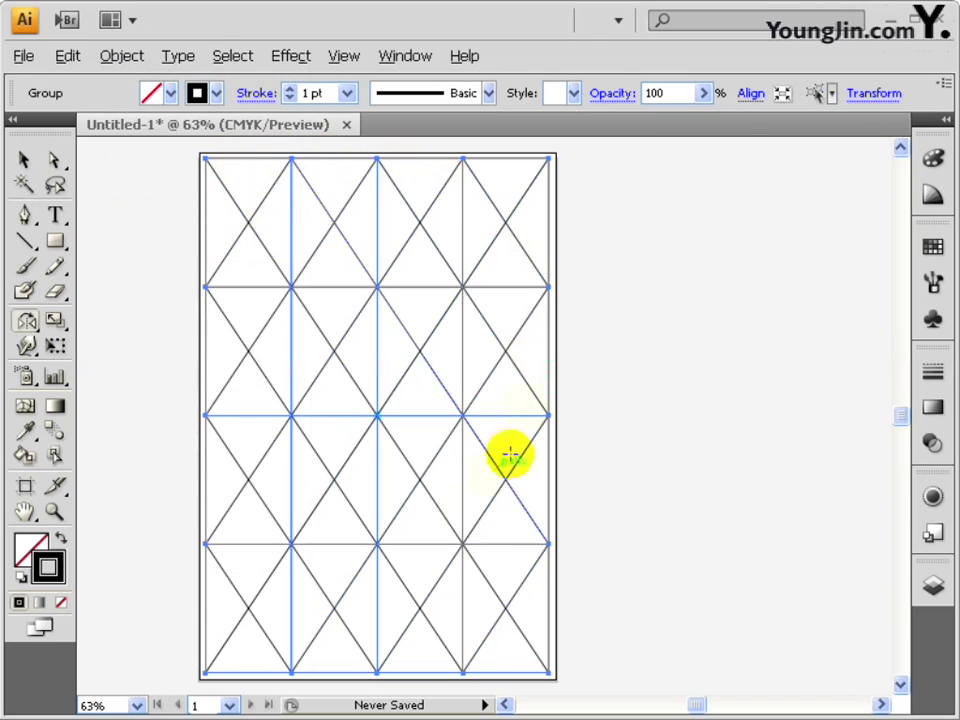
shift+click(367, 313)
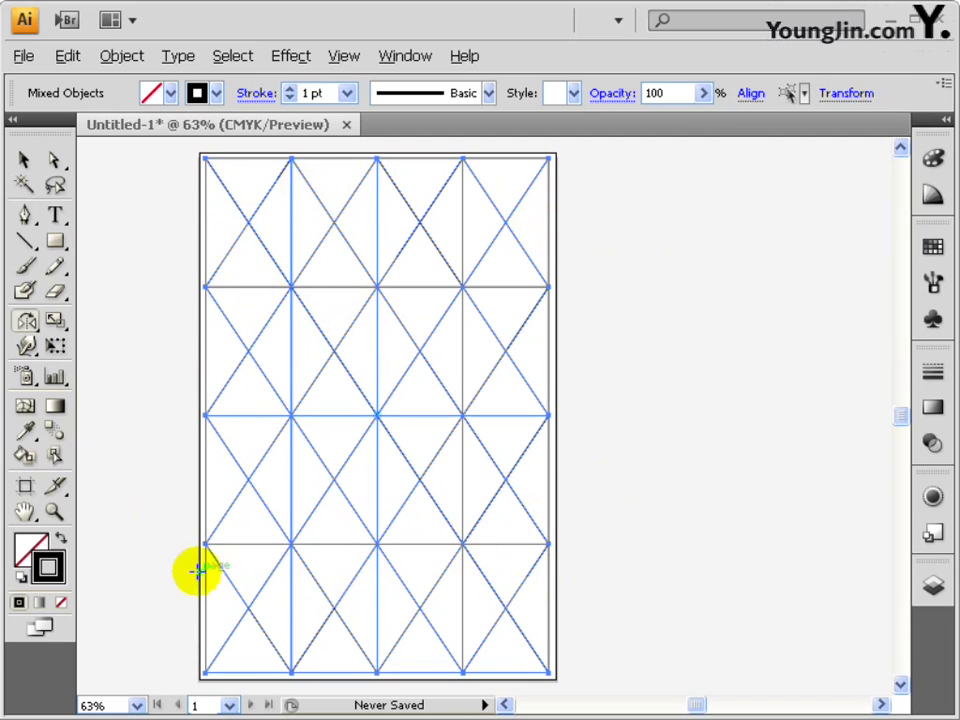
Set the stroke of the selected grid and diagonal lines to pure red (FF0000) and group them all together
double_click(57, 567)
mouse_move(371, 354)
mouse_down()
mouse_move(503, 215)
mouse_move(491, 214)
mouse_up()
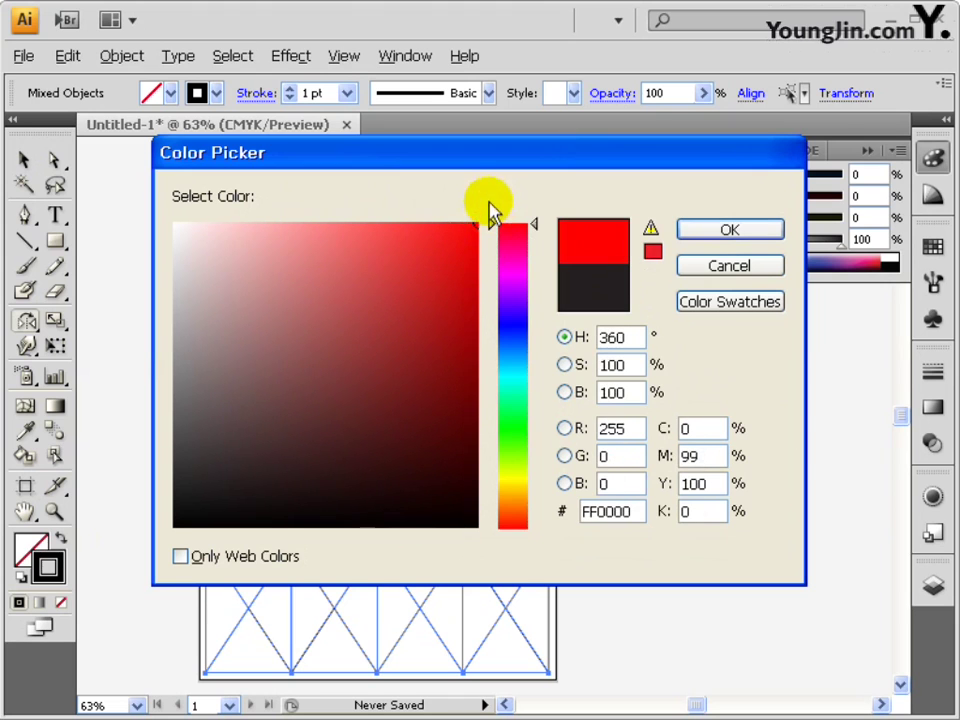
click(728, 231)
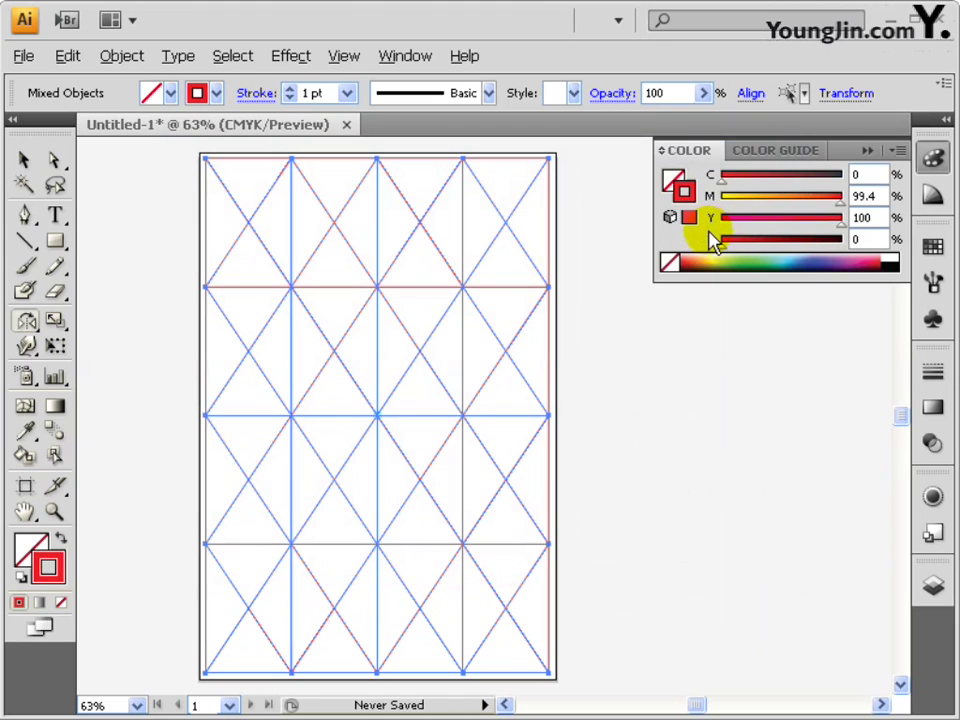
click(122, 60)
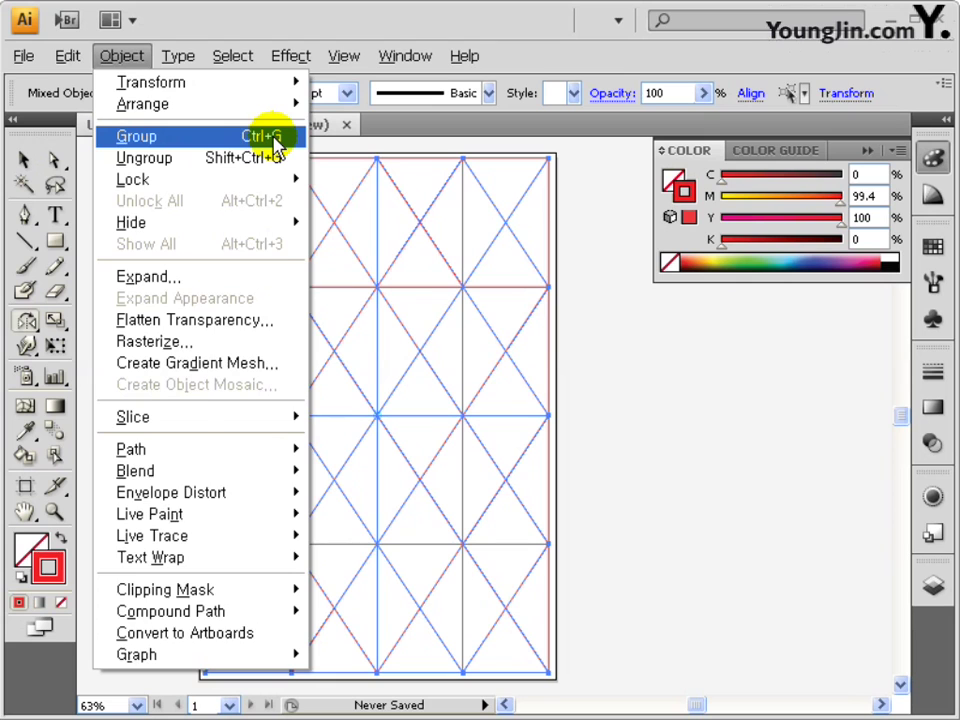
click(273, 142)
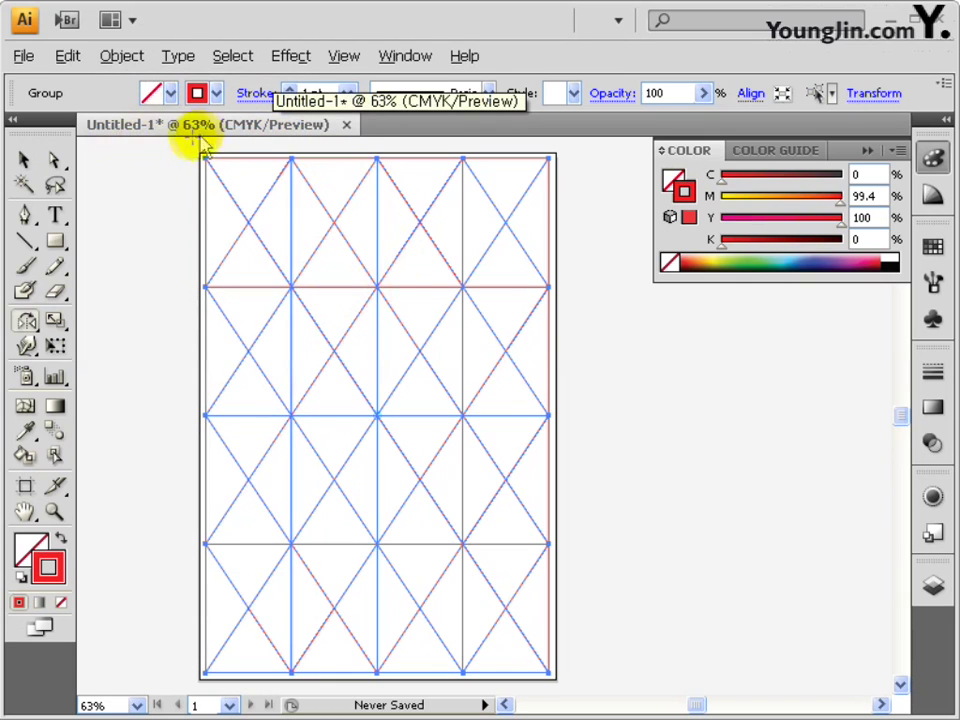
Save the document as 일러스트작업 in the 작업 folder in Adobe Illustrator (*.AI) format, using the Illustrator CS4 version
click(23, 57)
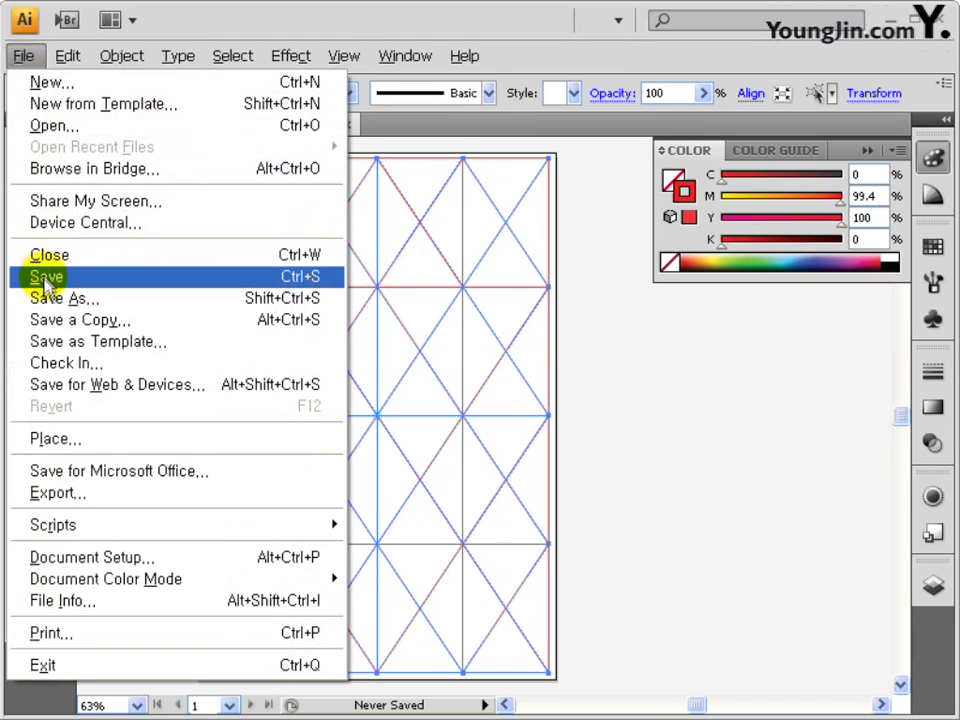
click(287, 286)
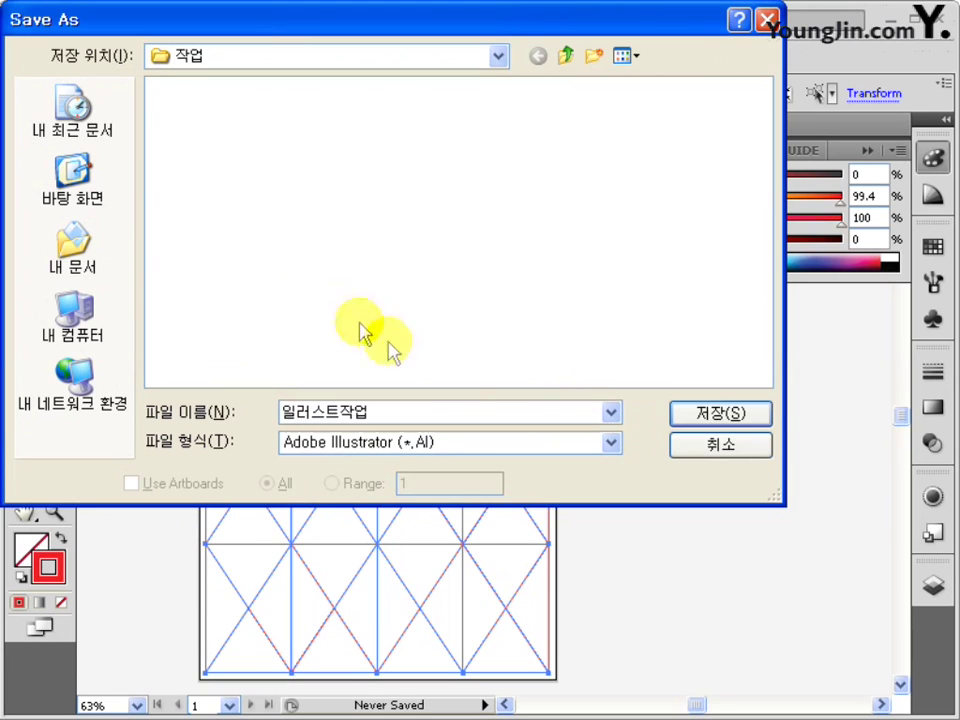
click(540, 452)
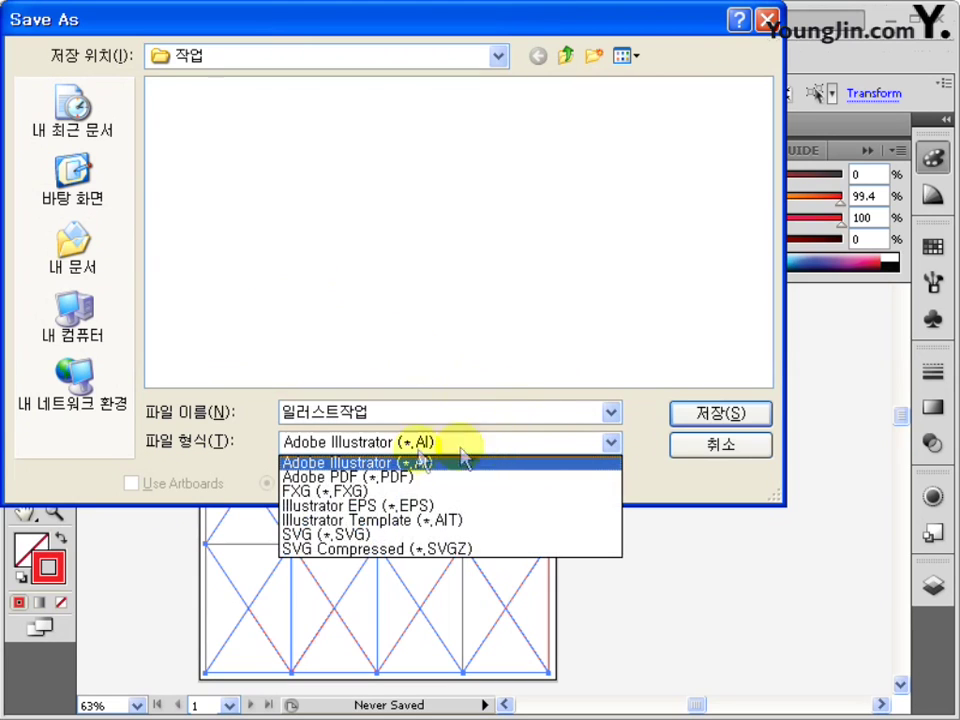
click(350, 460)
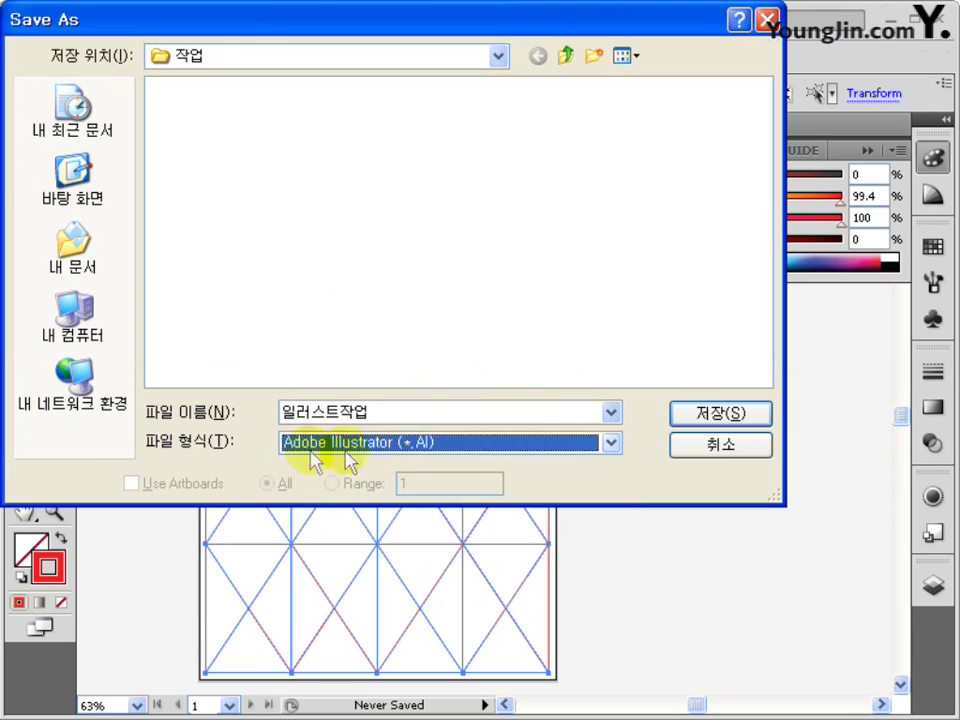
click(697, 418)
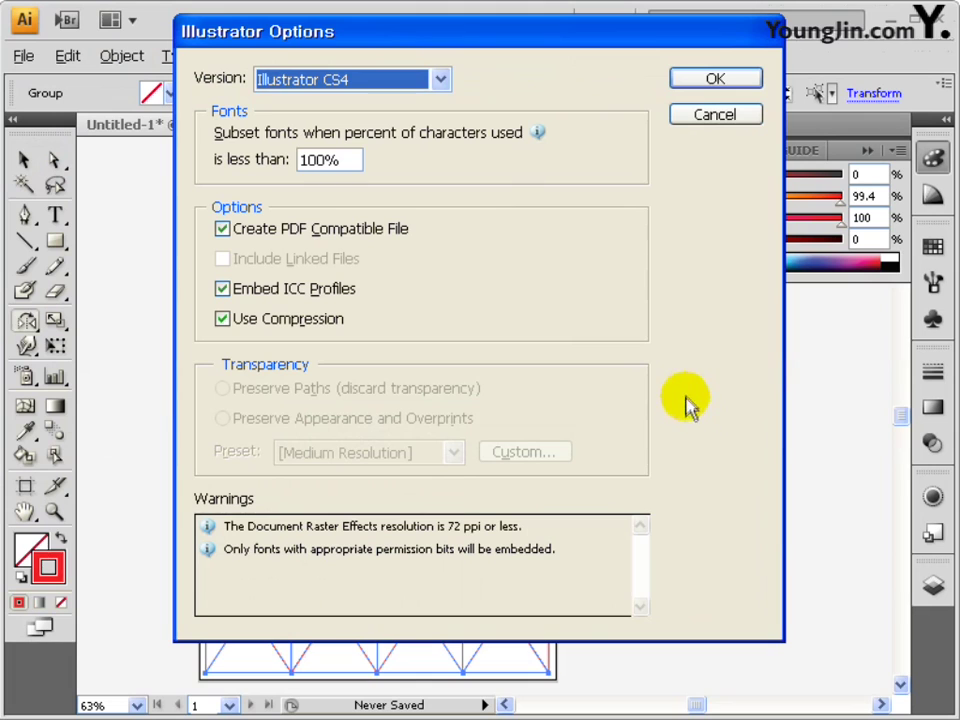
click(718, 82)
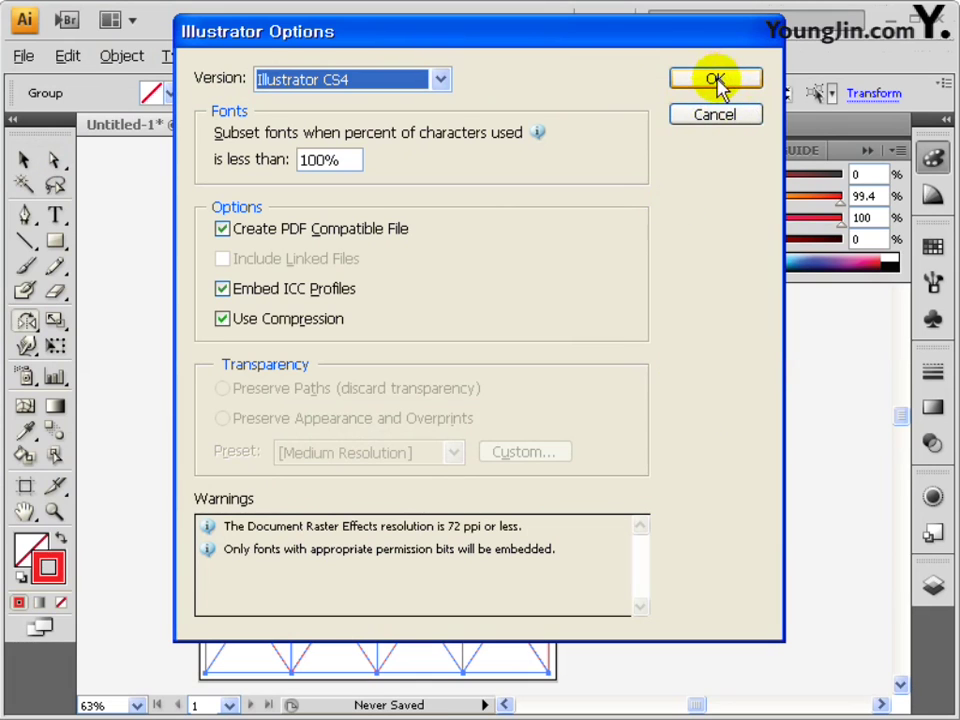